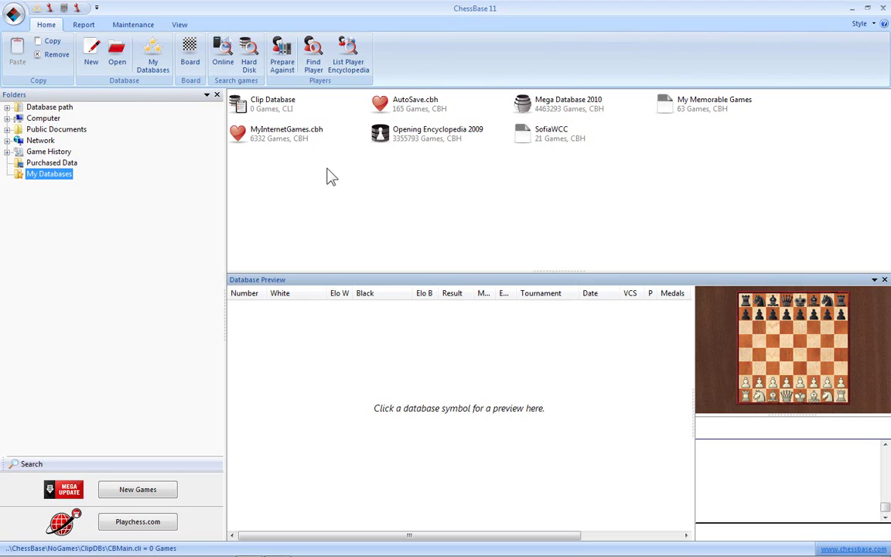
Step: Open a new board and play 1.e4 e5 2.Nf3 Nc6 3.Bb5 a6
{"action": "left_click", "coordinate": [191, 61]}
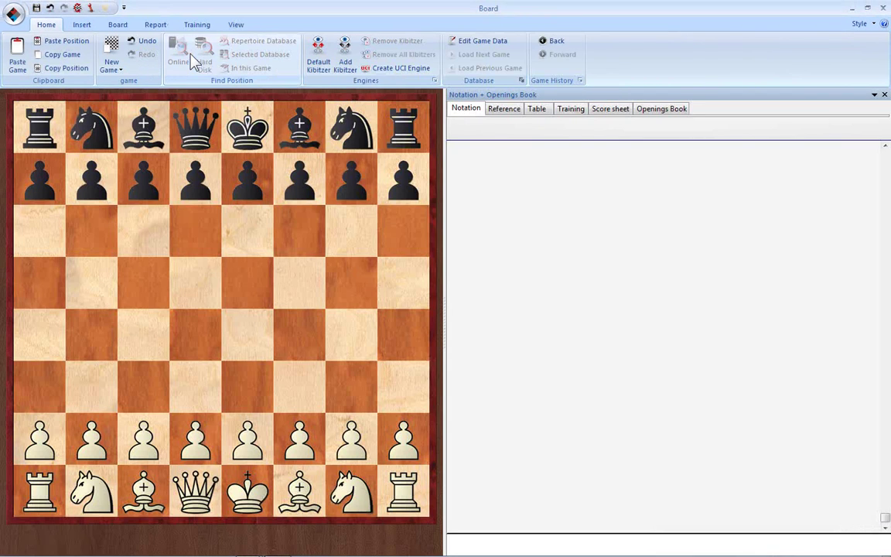
{"action": "left_click", "coordinate": [248, 352]}
{"action": "left_click", "coordinate": [244, 293]}
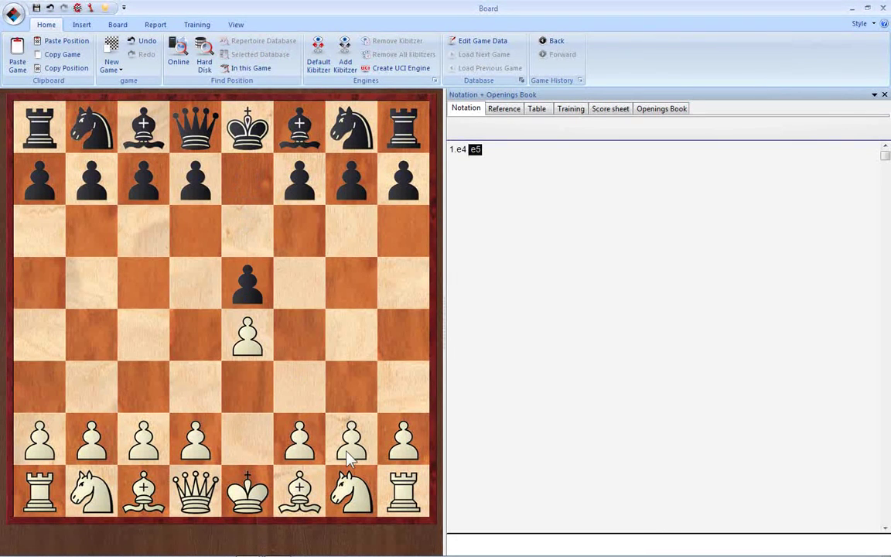
{"action": "left_click", "coordinate": [309, 398]}
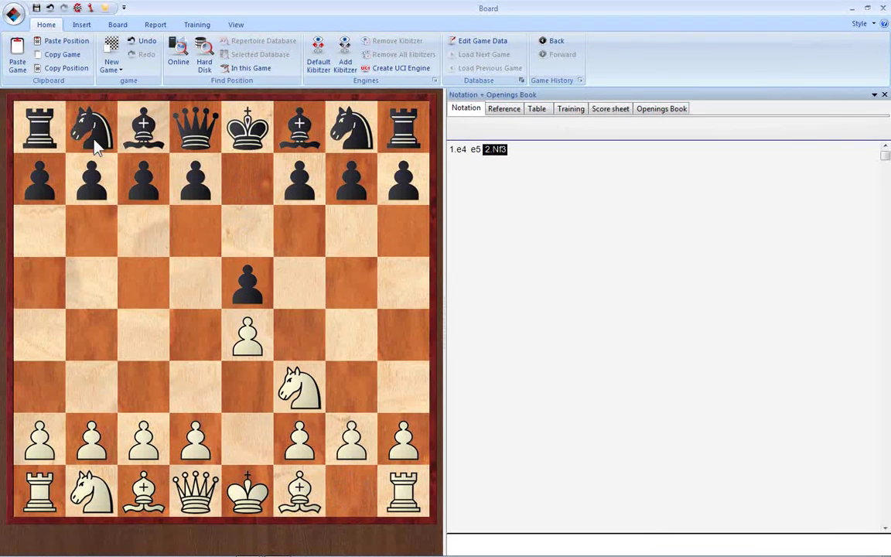
{"action": "left_click", "coordinate": [135, 235]}
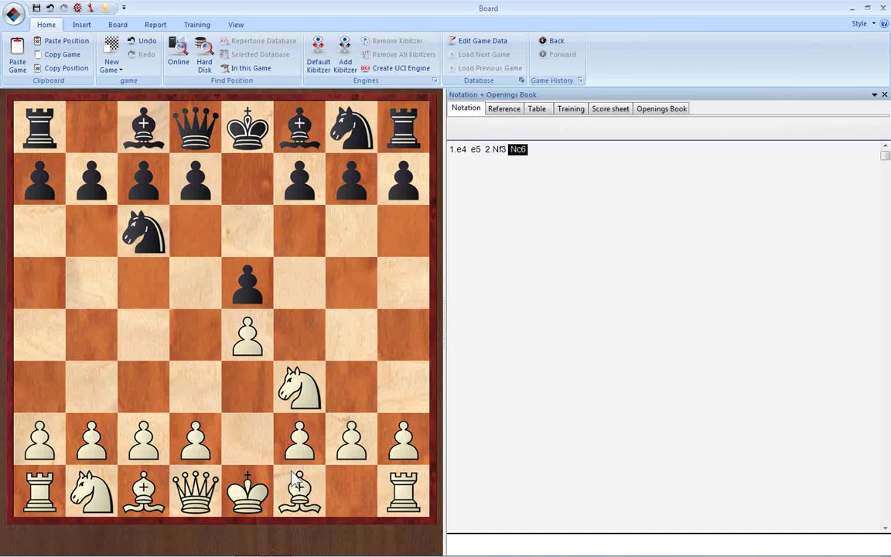
{"action": "left_click", "coordinate": [107, 265]}
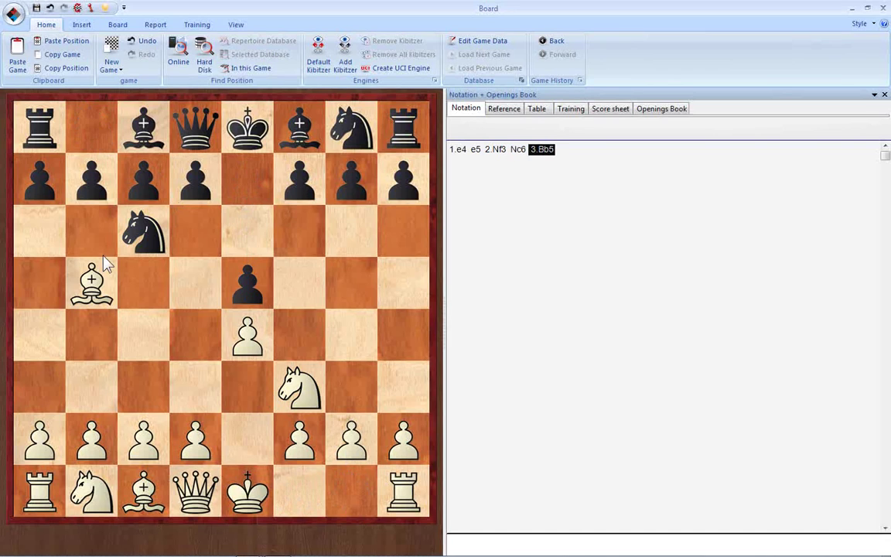
{"action": "left_click", "coordinate": [46, 224]}
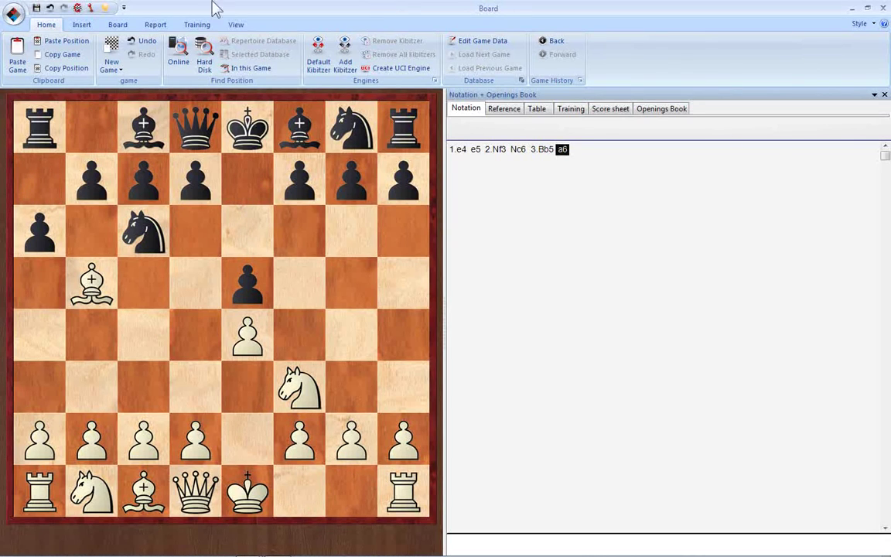
Step: Try Save Game As and cancel it, then bring up the ChessBase menu's Save submenu
{"action": "left_click", "coordinate": [14, 13]}
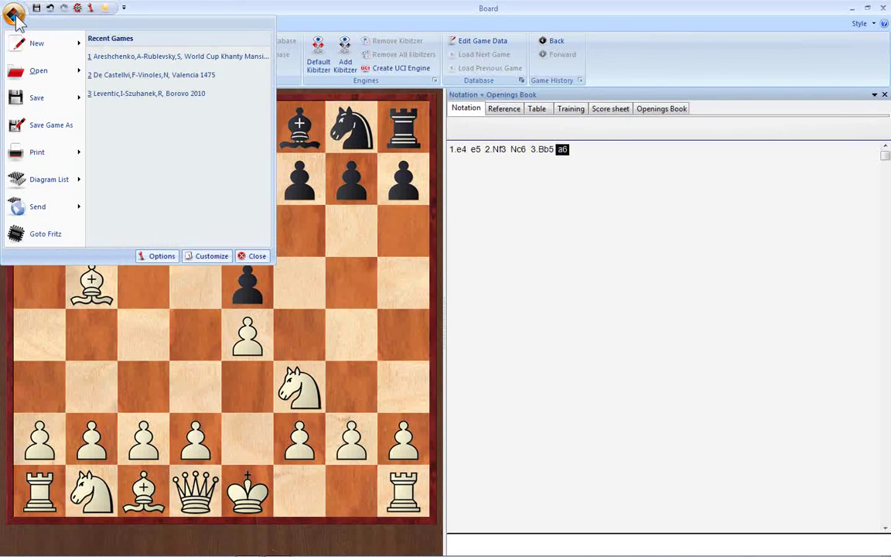
{"action": "mouse_move", "coordinate": [34, 104]}
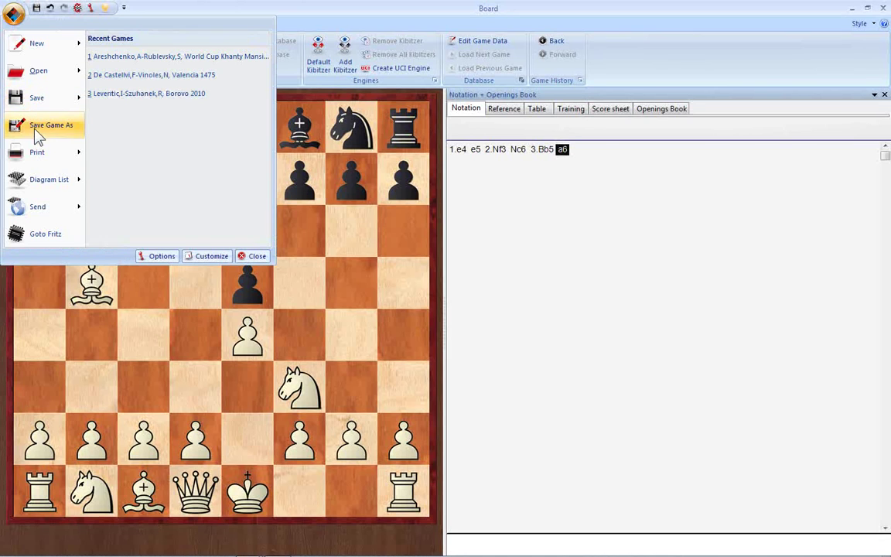
{"action": "left_click", "coordinate": [34, 131]}
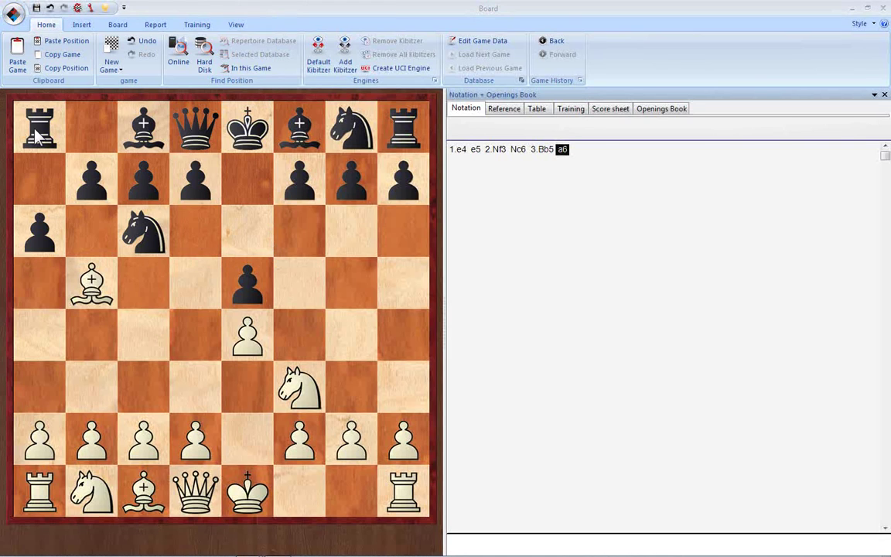
{"action": "left_click", "coordinate": [396, 273]}
{"action": "left_click", "coordinate": [14, 14]}
{"action": "mouse_move", "coordinate": [48, 104]}
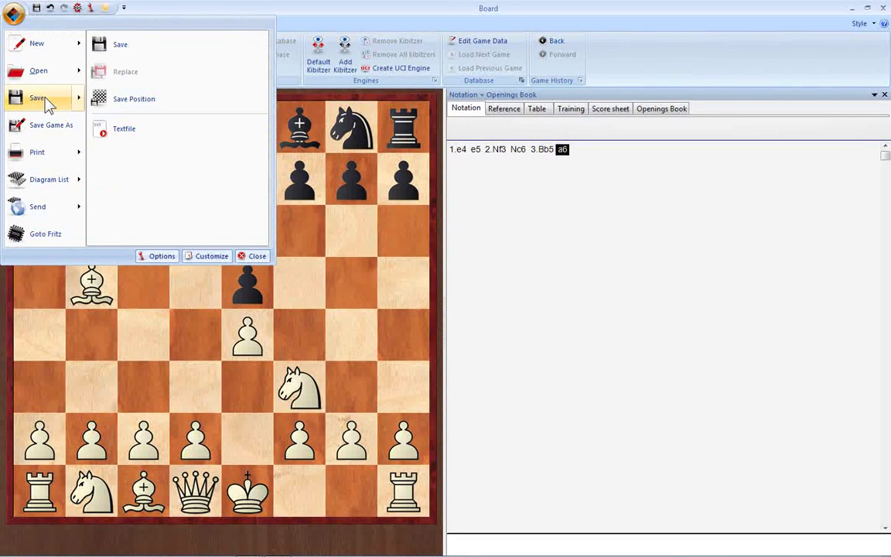
Step: Save the game with AutoSave.cbh chosen as the target database
{"action": "left_click", "coordinate": [121, 46]}
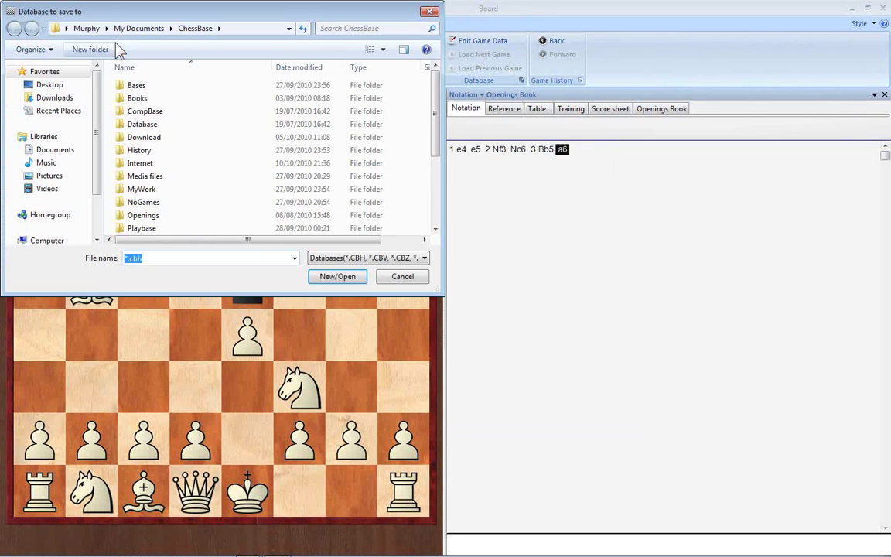
{"action": "left_click_drag", "start_coordinate": [123, 16], "coordinate": [263, 157]}
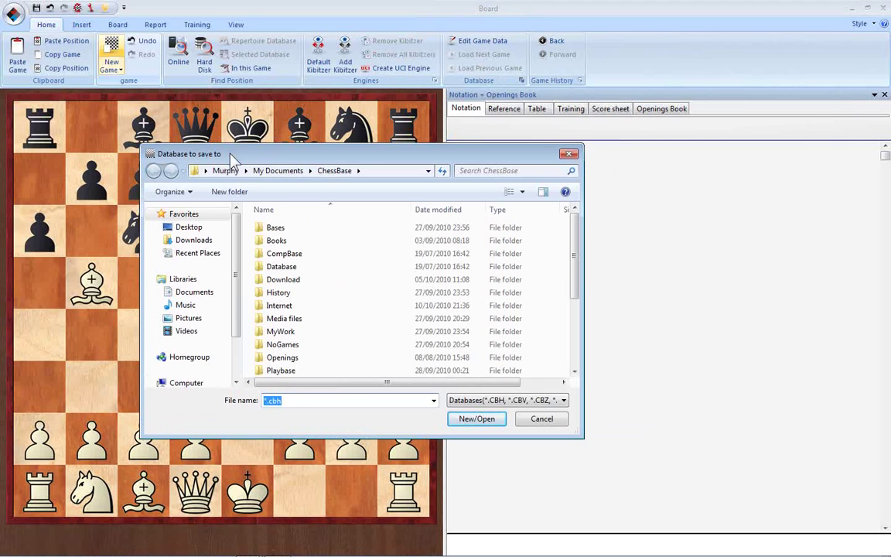
{"action": "left_click_drag", "start_coordinate": [577, 253], "coordinate": [580, 329]}
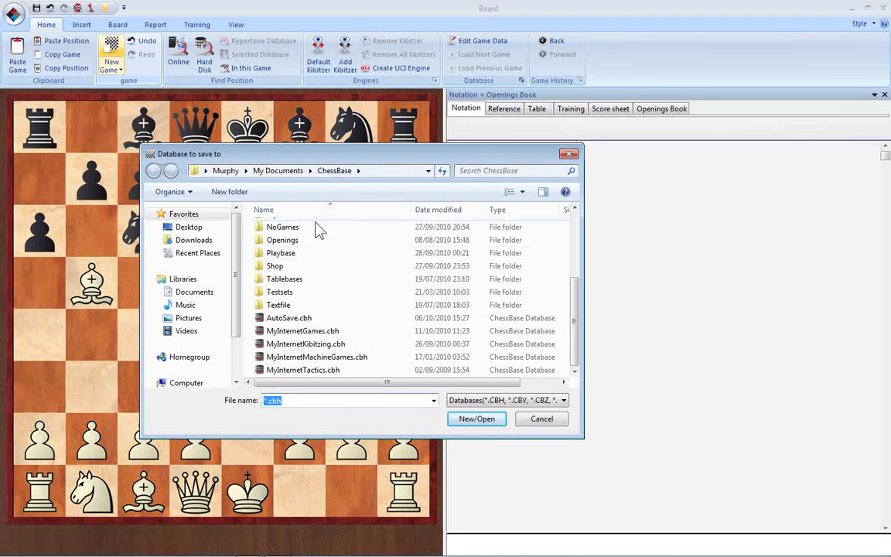
{"action": "left_click", "coordinate": [287, 319]}
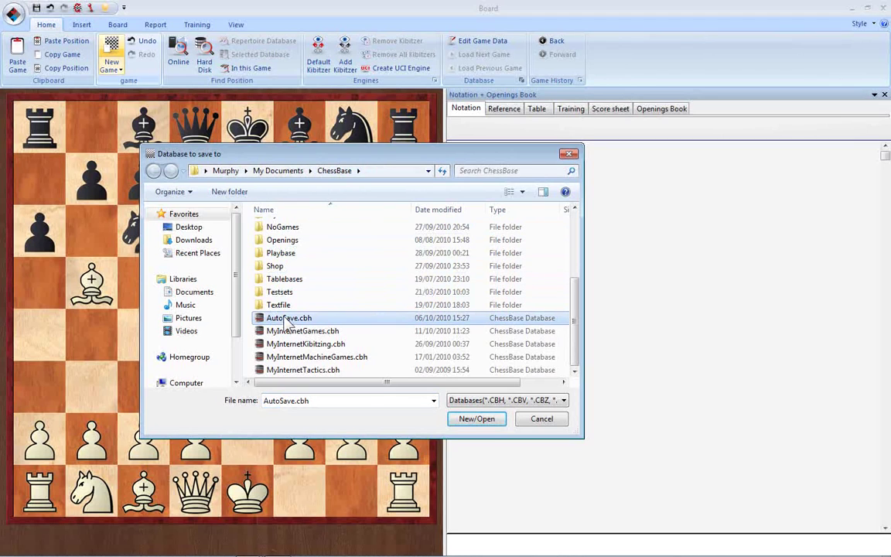
{"action": "left_click", "coordinate": [475, 419]}
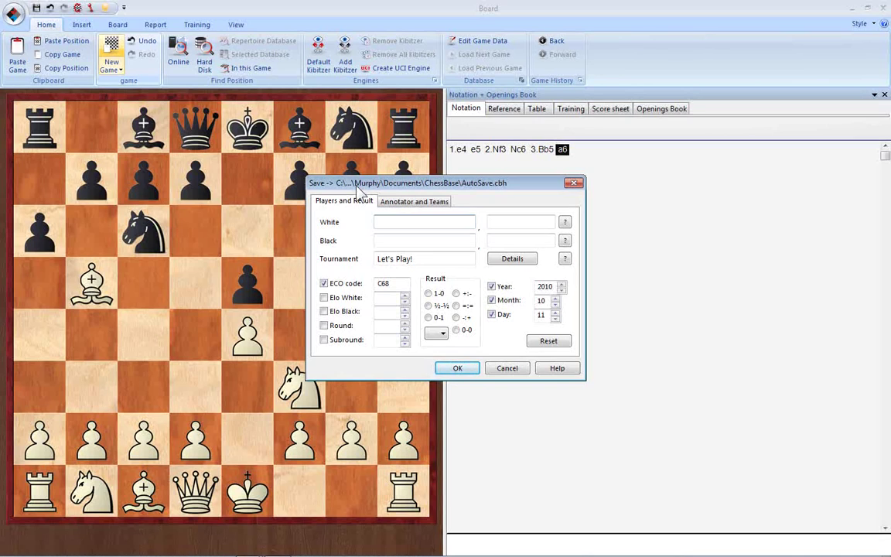
Step: Enter the White player's surname and first name, then move on to the Black field
{"action": "left_click", "coordinate": [394, 226]}
{"action": "key", "text": "Tab"}
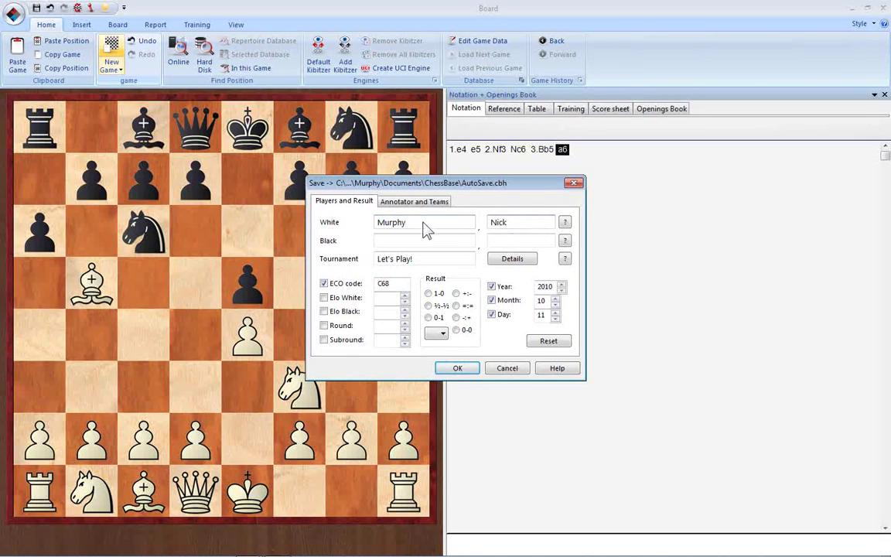
{"action": "left_click", "coordinate": [389, 244]}
Step: Check the annotator tab, return, and open the details for tournament 'Let's Play!'
{"action": "left_click", "coordinate": [414, 260]}
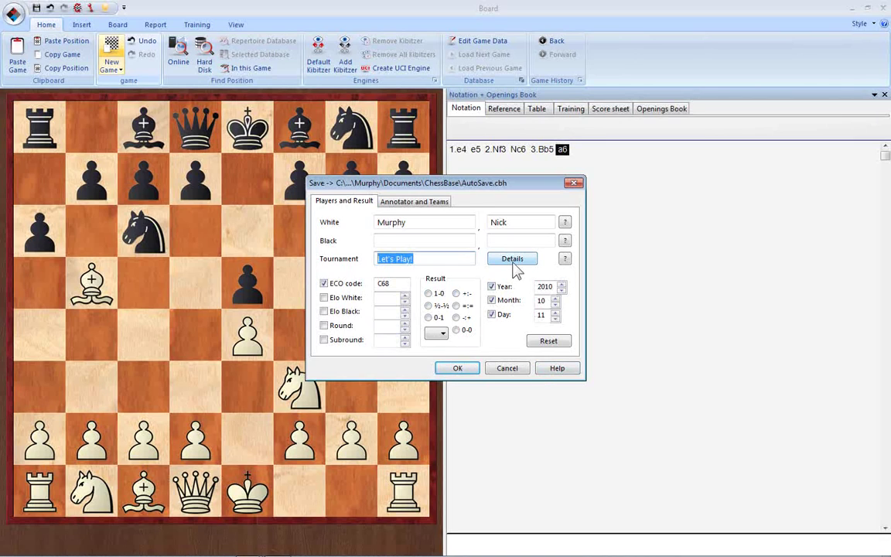
{"action": "left_click", "coordinate": [438, 203]}
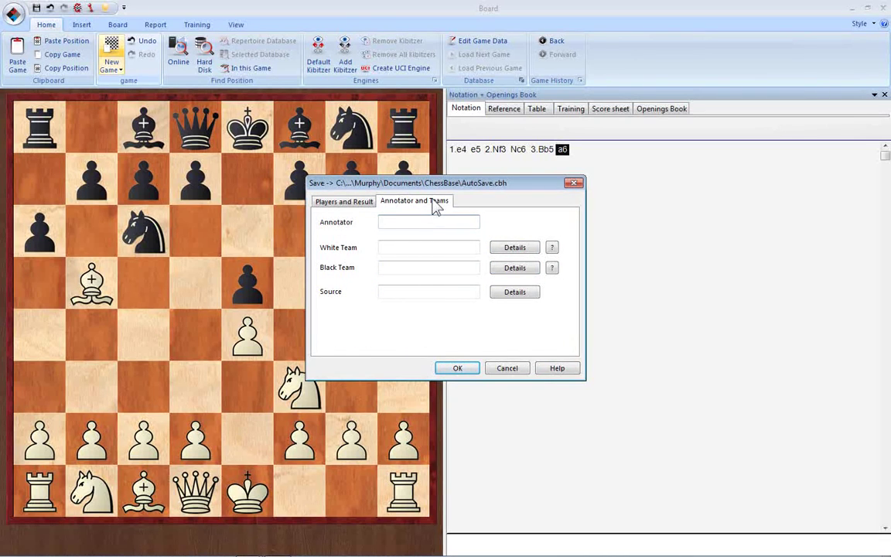
{"action": "left_click", "coordinate": [343, 201]}
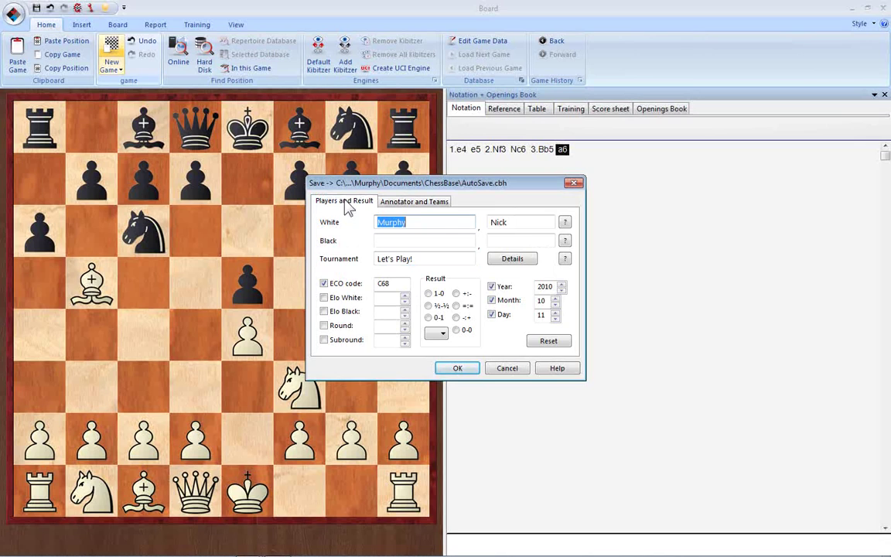
{"action": "left_click", "coordinate": [512, 260]}
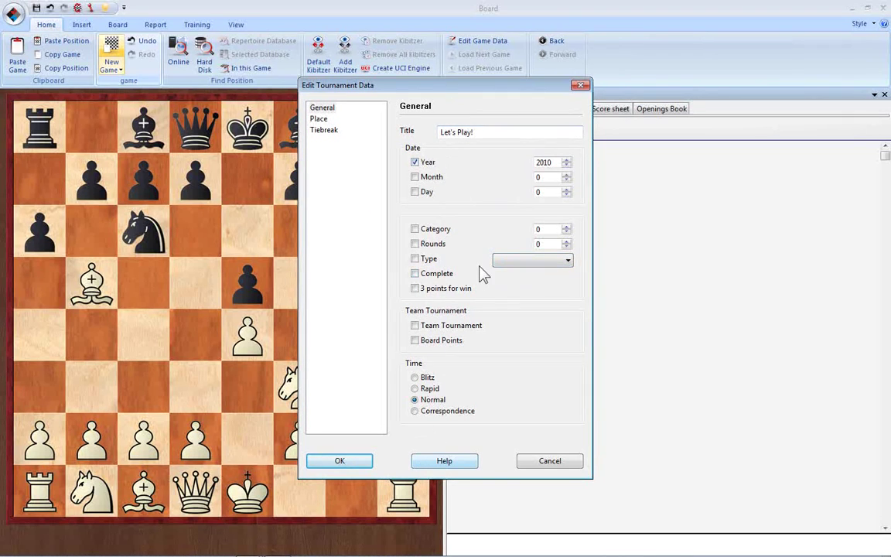
Step: Cancel the Edit Tournament Data dialog without making changes
{"action": "left_click", "coordinate": [566, 462]}
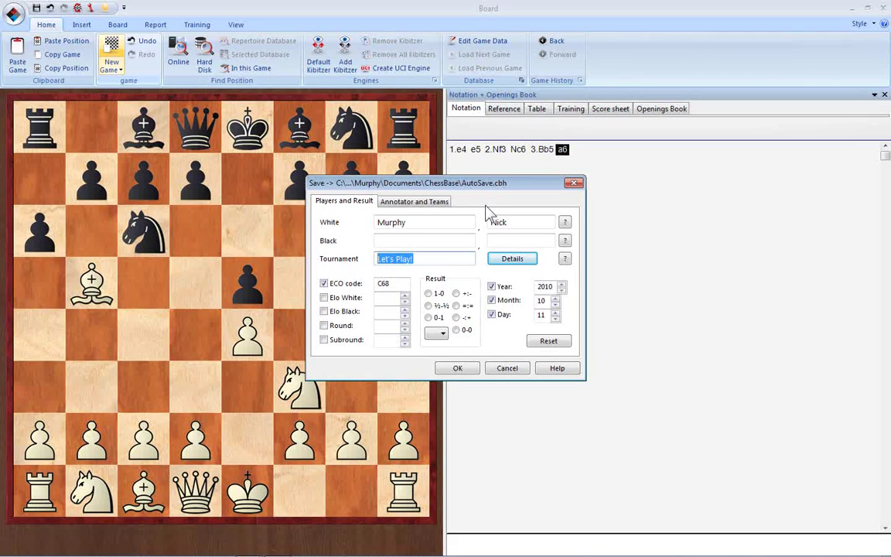
Step: Cancel the save, close the board, and load Mega Database 2010's first game
{"action": "left_click", "coordinate": [510, 370]}
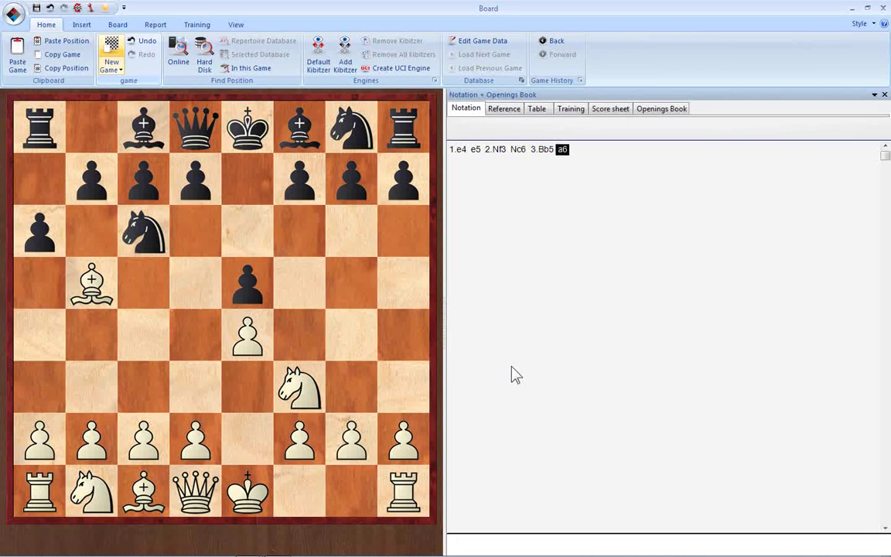
{"action": "left_click", "coordinate": [886, 9]}
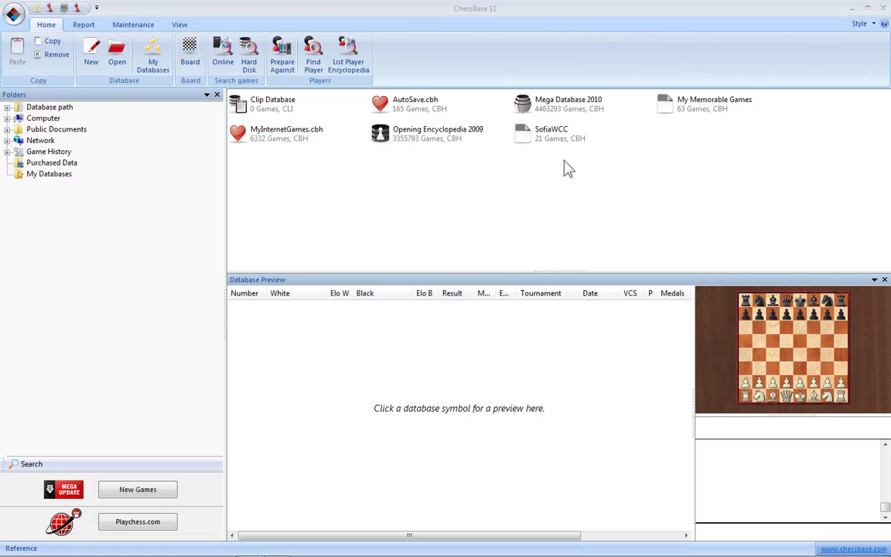
{"action": "left_click", "coordinate": [555, 111]}
{"action": "double_click", "coordinate": [383, 305]}
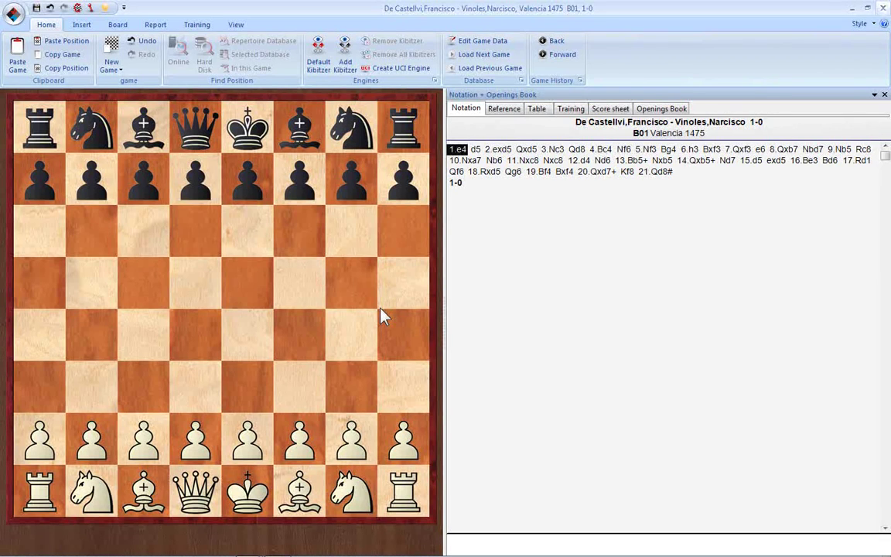
Step: From the position after 1.e4, add 1...e5 as a new variation beside 1...d5
{"action": "key", "text": "Right"}
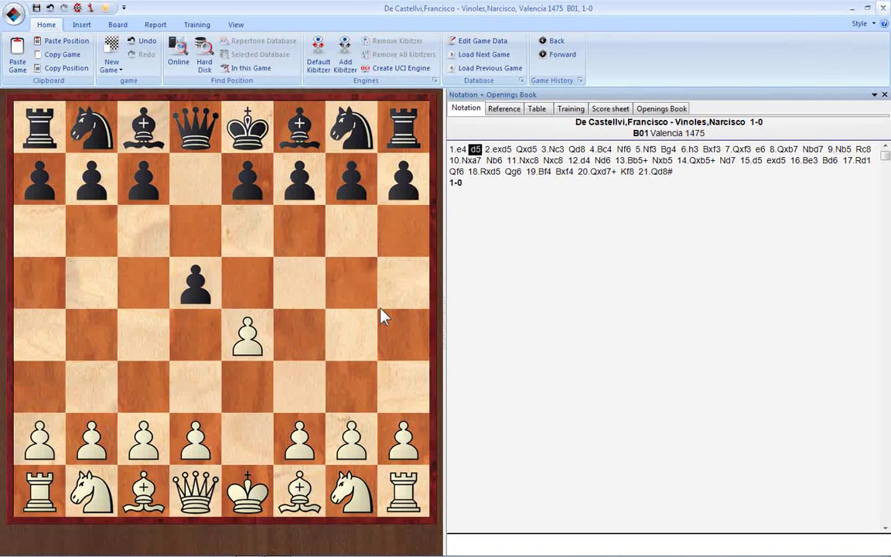
{"action": "key", "text": "Left"}
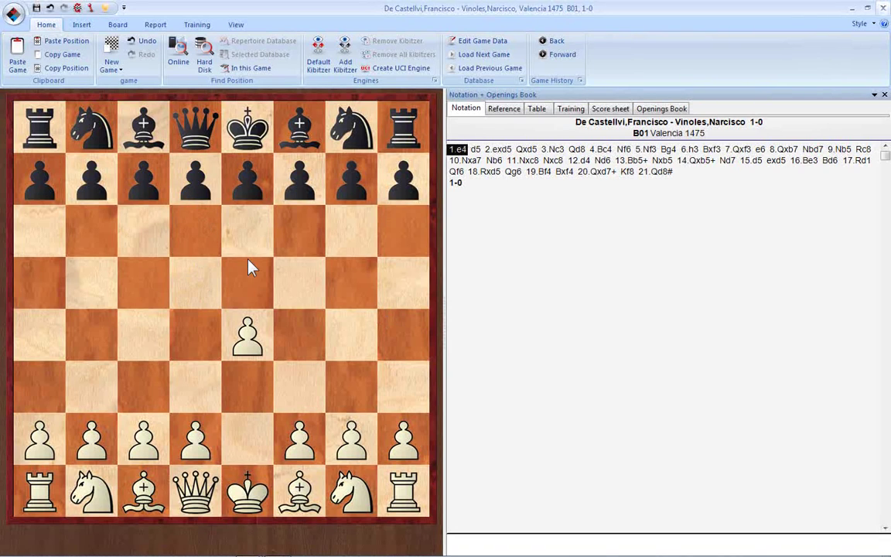
{"action": "left_click", "coordinate": [248, 267]}
{"action": "left_click", "coordinate": [599, 149]}
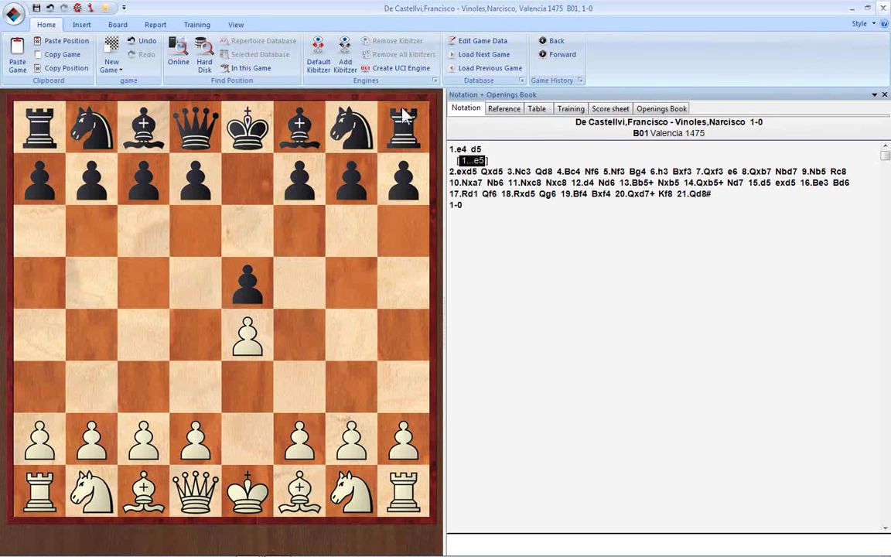
{"action": "left_click", "coordinate": [14, 14]}
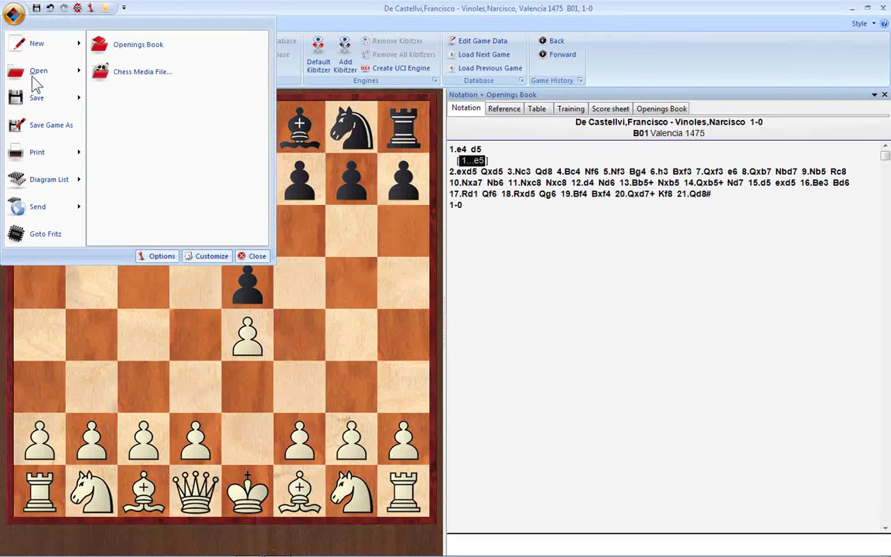
{"action": "mouse_move", "coordinate": [45, 104]}
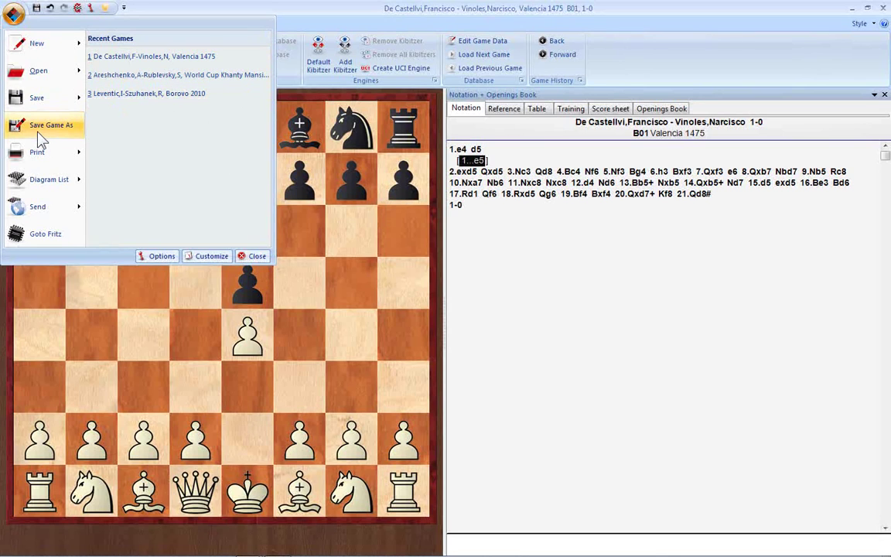
{"action": "left_click", "coordinate": [273, 9]}
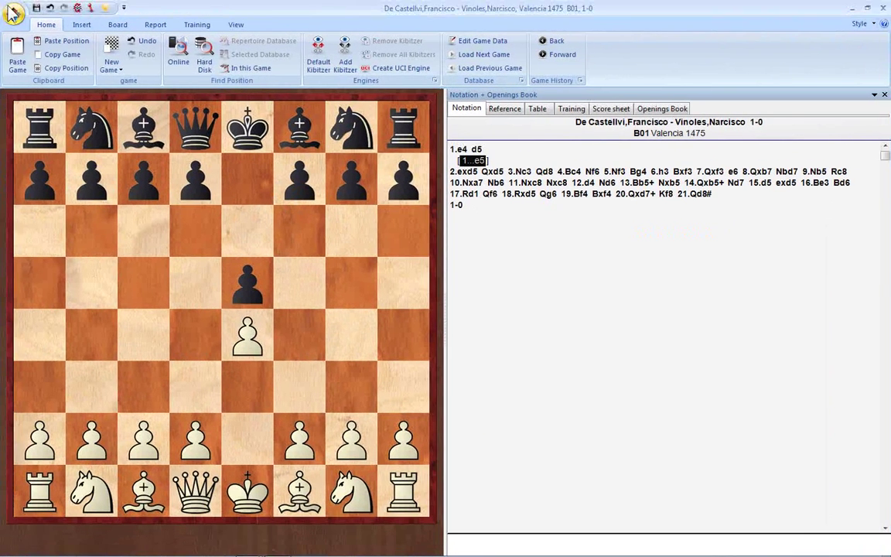
{"action": "left_click", "coordinate": [18, 19]}
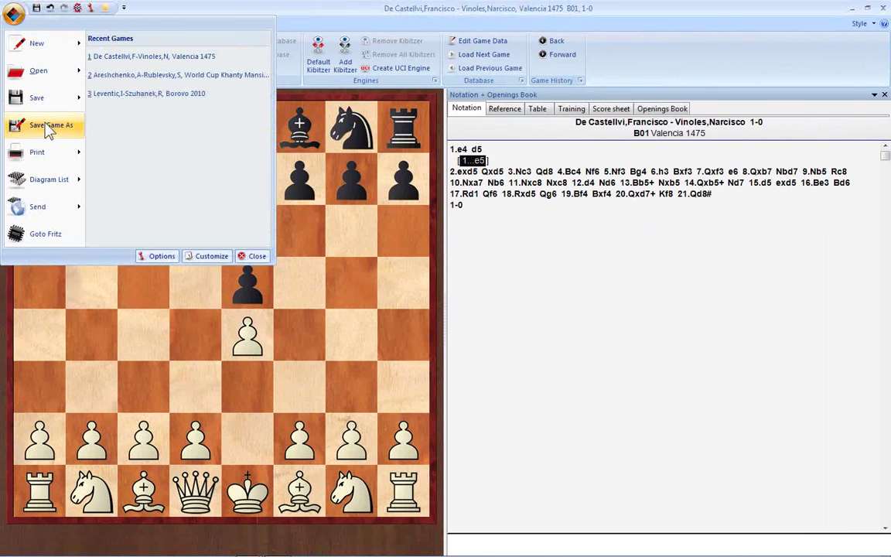
{"action": "left_click", "coordinate": [48, 127]}
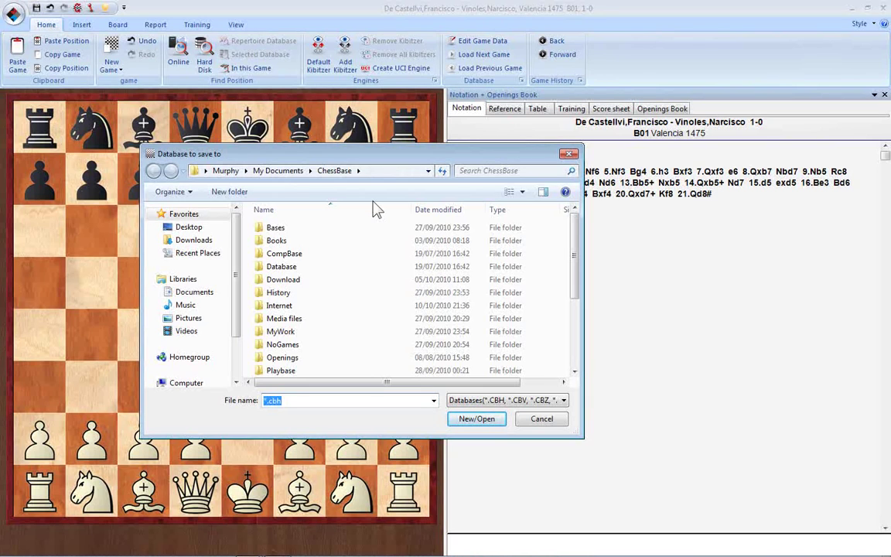
{"action": "left_click_drag", "start_coordinate": [577, 263], "coordinate": [579, 341]}
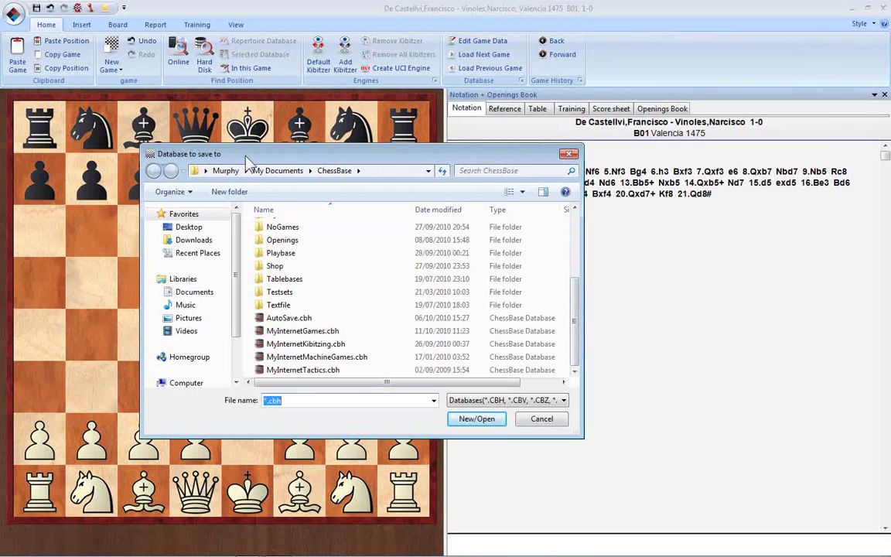
{"action": "left_click", "coordinate": [376, 333]}
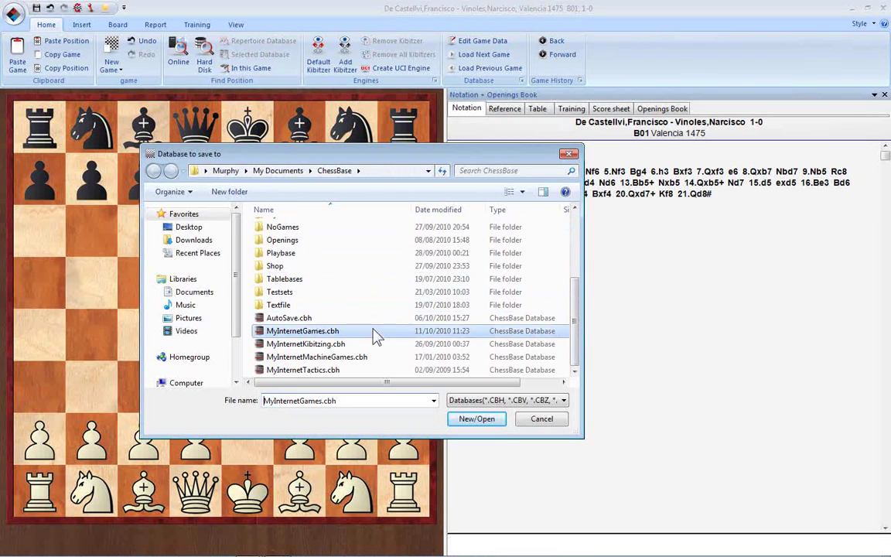
{"action": "left_click", "coordinate": [364, 345]}
{"action": "left_click", "coordinate": [356, 357]}
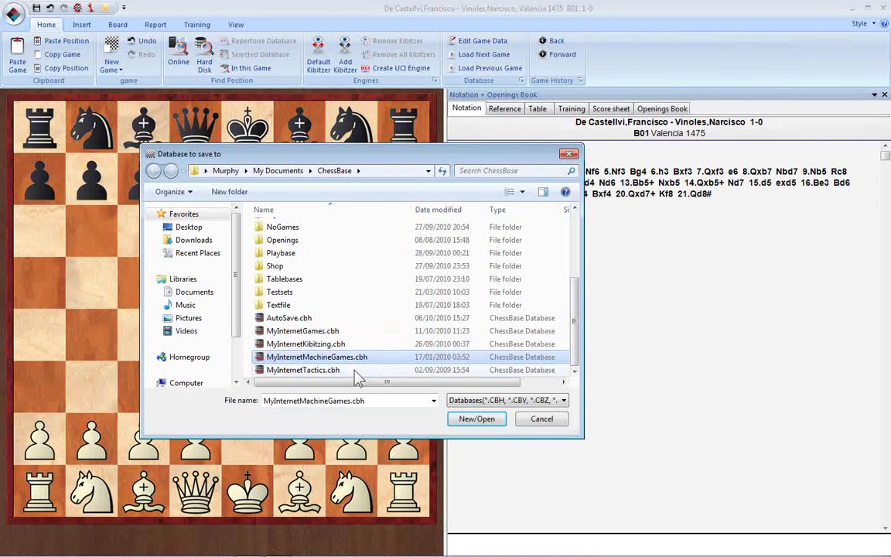
{"action": "left_click", "coordinate": [353, 370]}
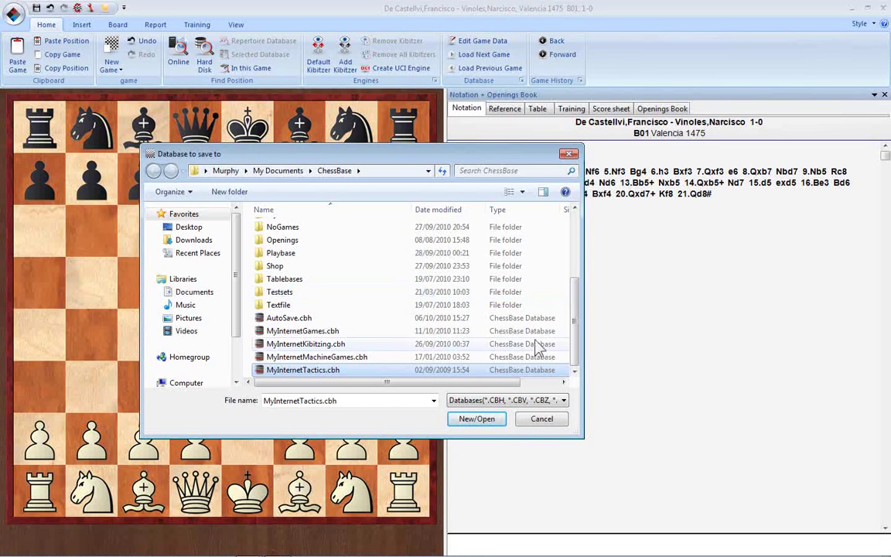
{"action": "left_click", "coordinate": [538, 422]}
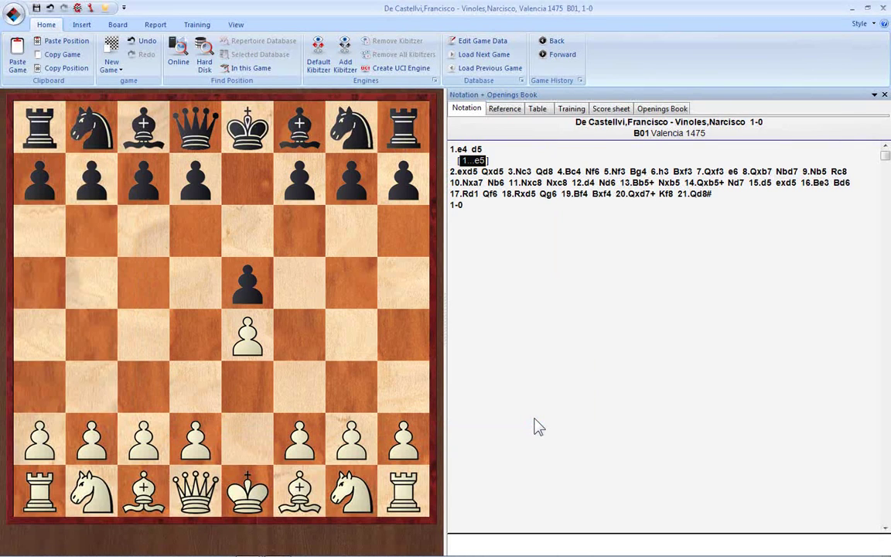